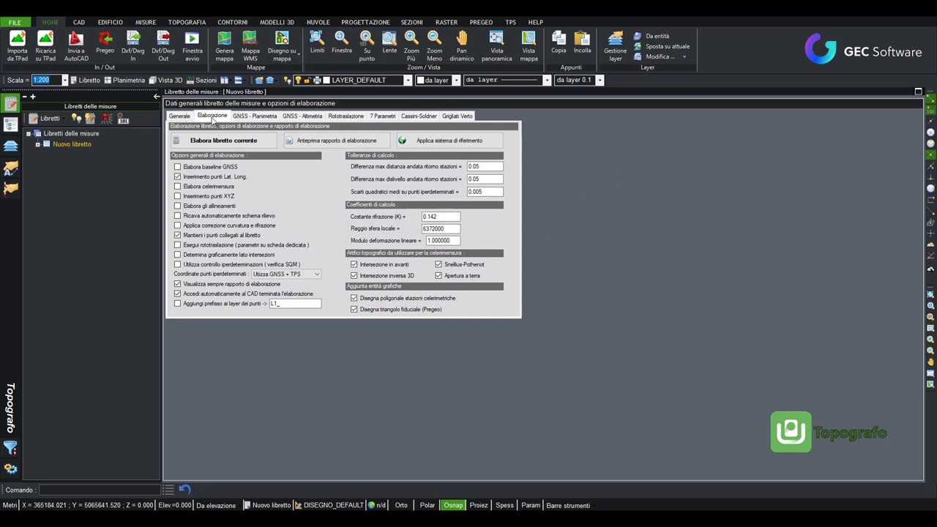
# Step: Process the current measurement book to compute its 29 points' coordinates, and dismiss the completion message
pyautogui.click(229, 142)
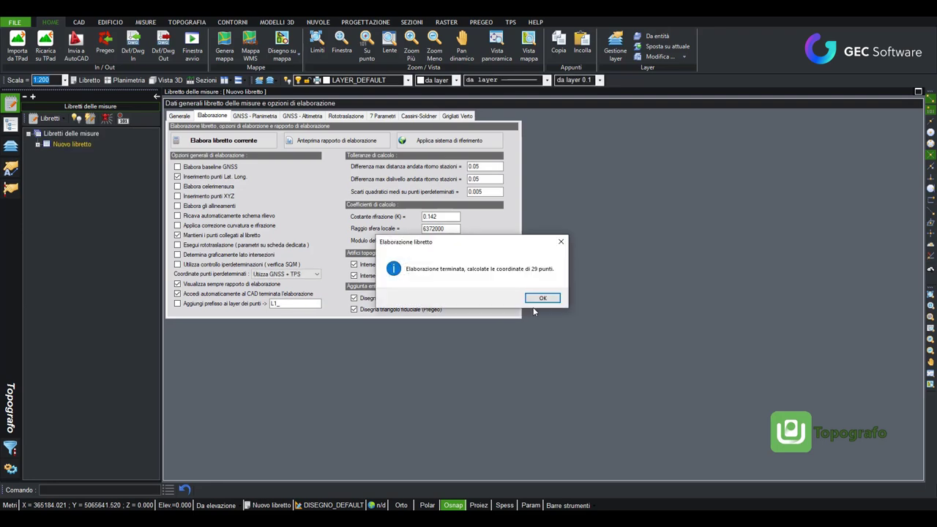
pyautogui.click(543, 299)
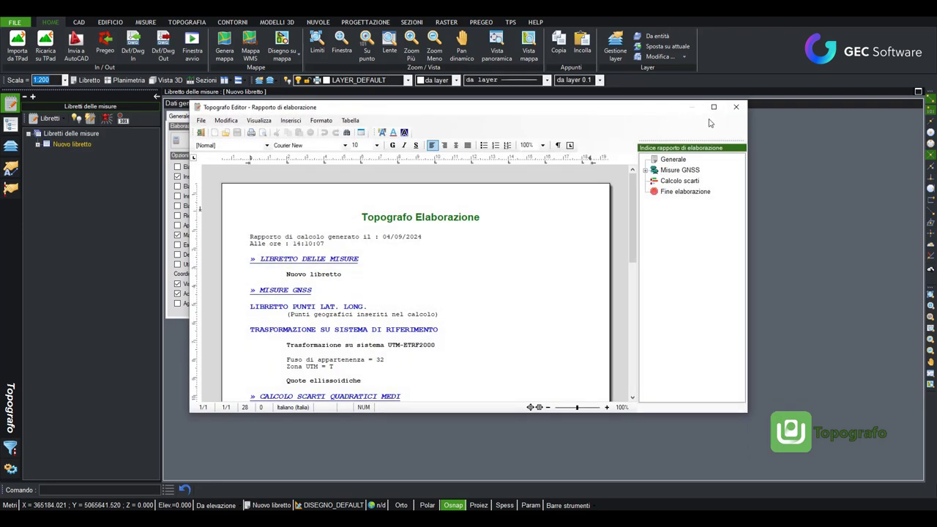
# Step: Select all survey points and give them a red Crocetta symbol
pyautogui.scroll(-1, 457, 272)
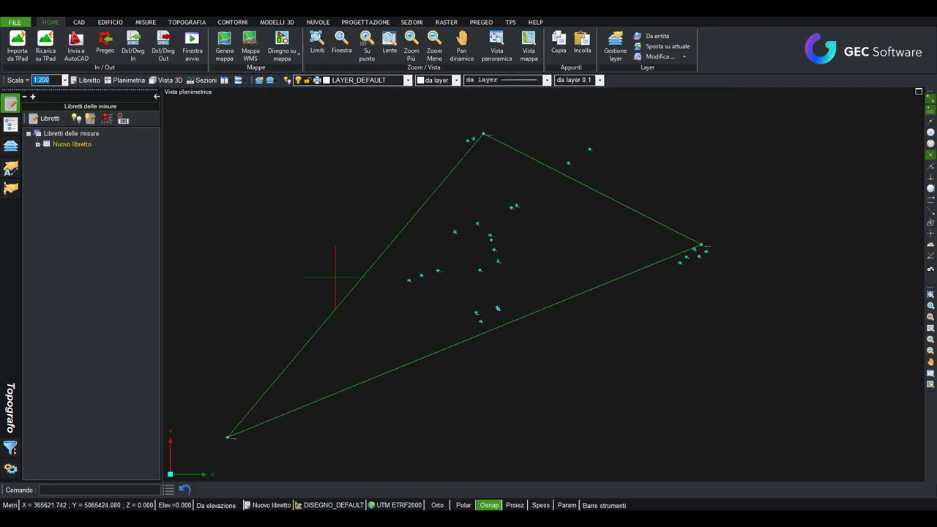
pyautogui.scroll(-1, 344, 263)
pyautogui.scroll(-1, 293, 227)
pyautogui.moveTo(310, 210); pyautogui.dragTo(516, 401)
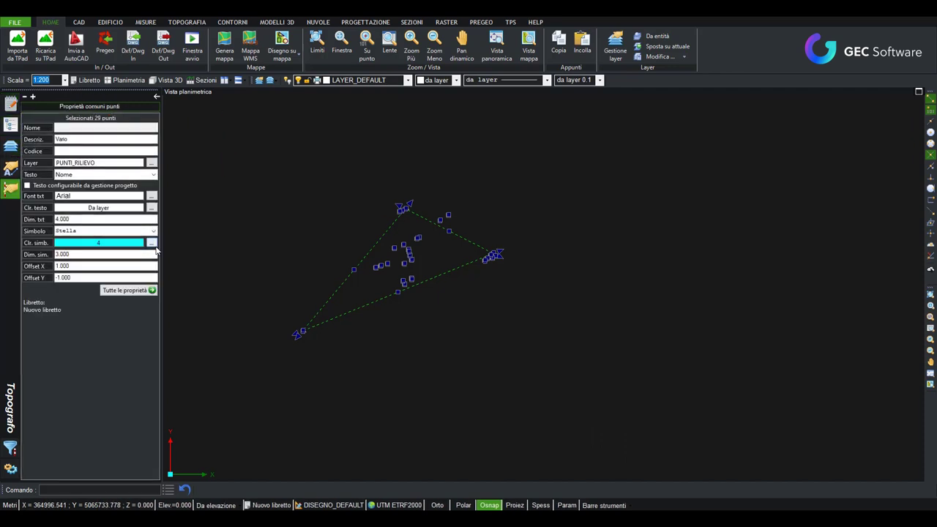
pyautogui.click(151, 242)
pyautogui.click(347, 291)
pyautogui.click(549, 341)
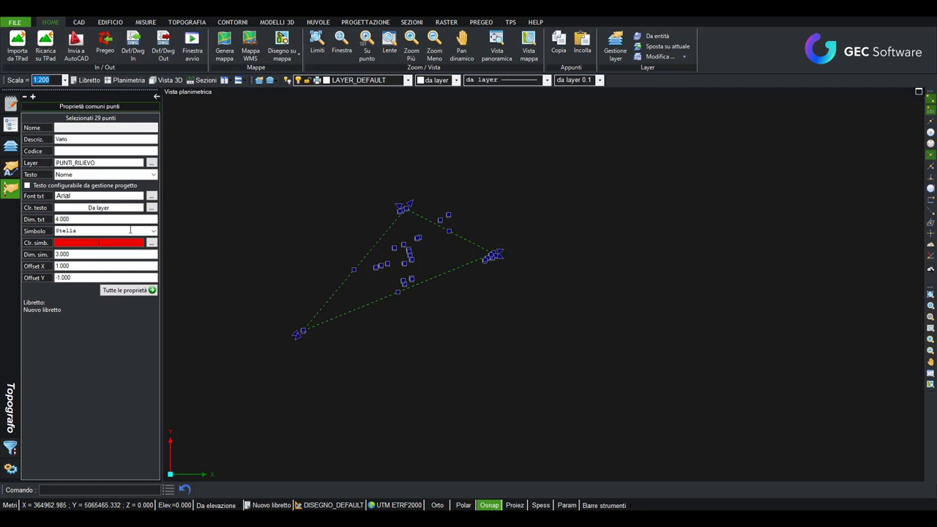
pyautogui.click(99, 231)
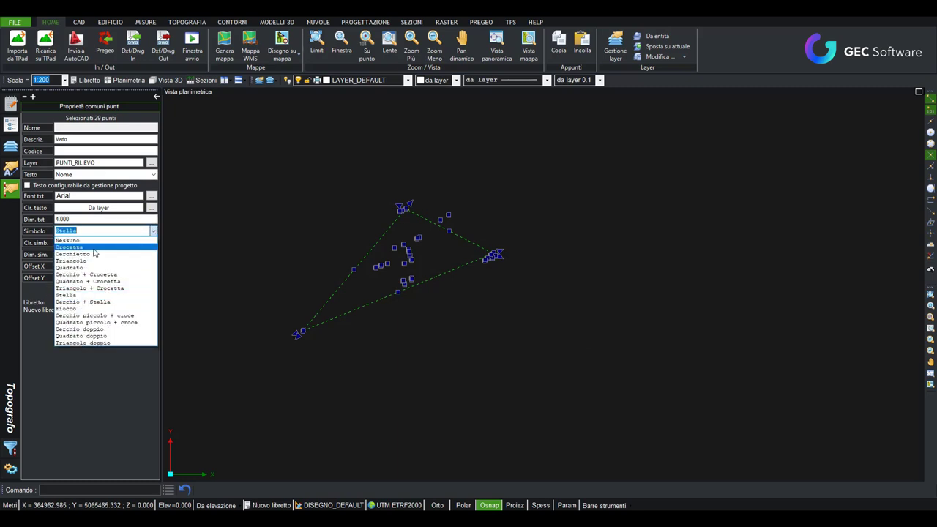
pyautogui.click(95, 247)
# Step: Clear the selection, select point 113 to check its properties, then deselect it
pyautogui.scroll(3, 342, 242)
pyautogui.press('Escape')
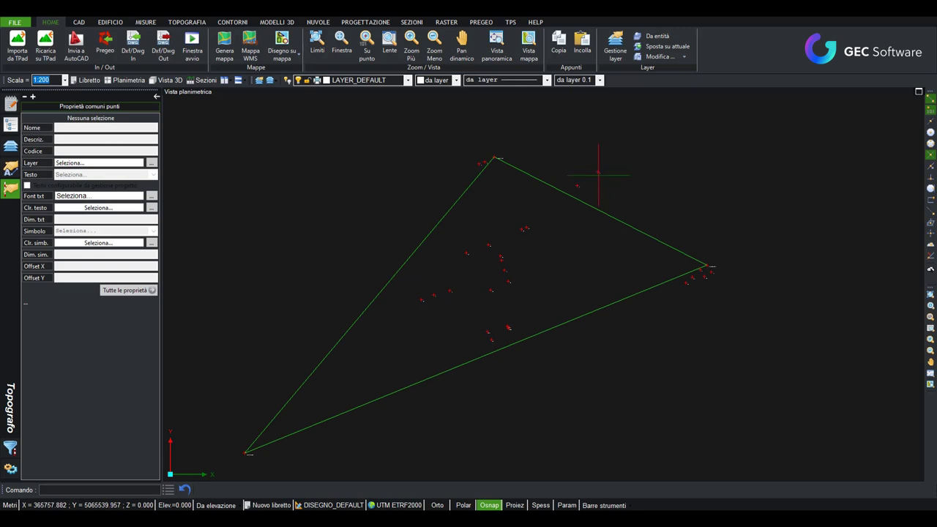
pyautogui.moveTo(584, 166); pyautogui.dragTo(619, 197)
pyautogui.click(619, 197)
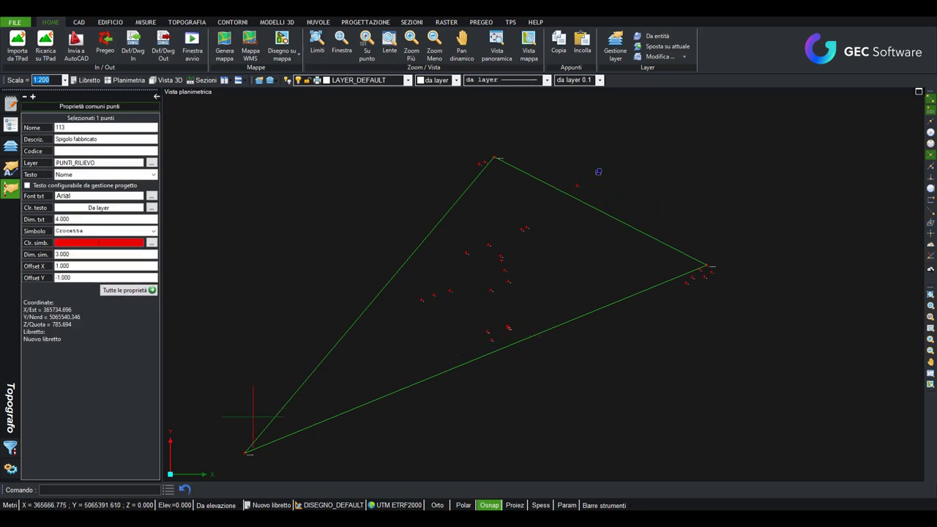
pyautogui.moveTo(323, 420); pyautogui.dragTo(407, 400, button='middle')
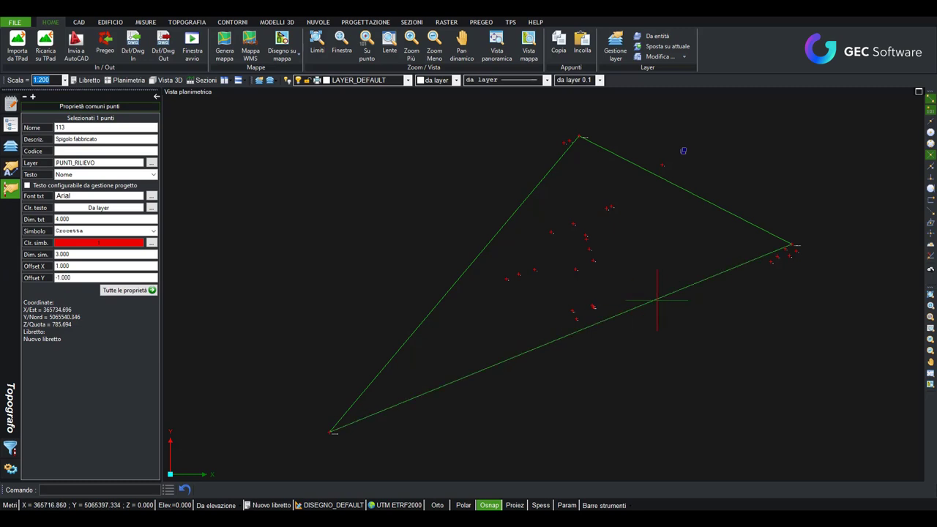
pyautogui.press('Escape')
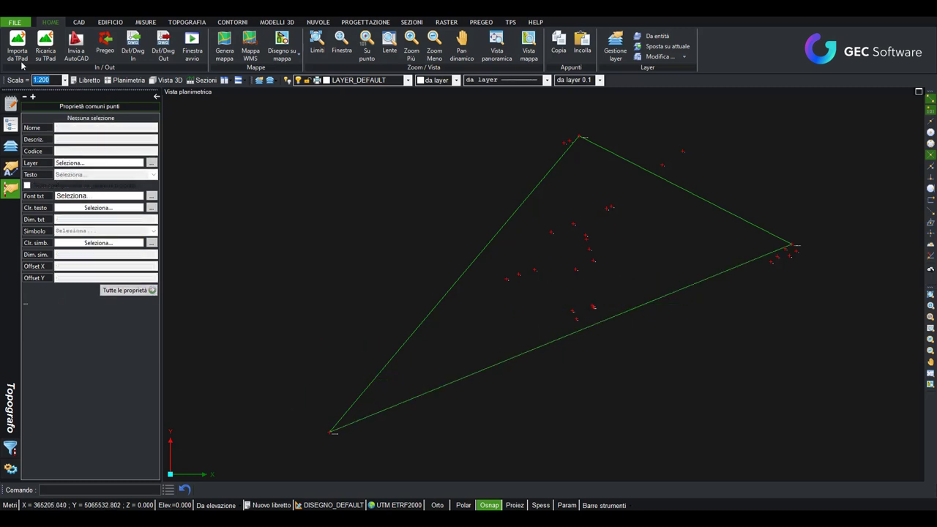
# Step: Show the FILE menu's Esporta submenu with the available export formats
pyautogui.click(15, 22)
pyautogui.moveTo(44, 242)
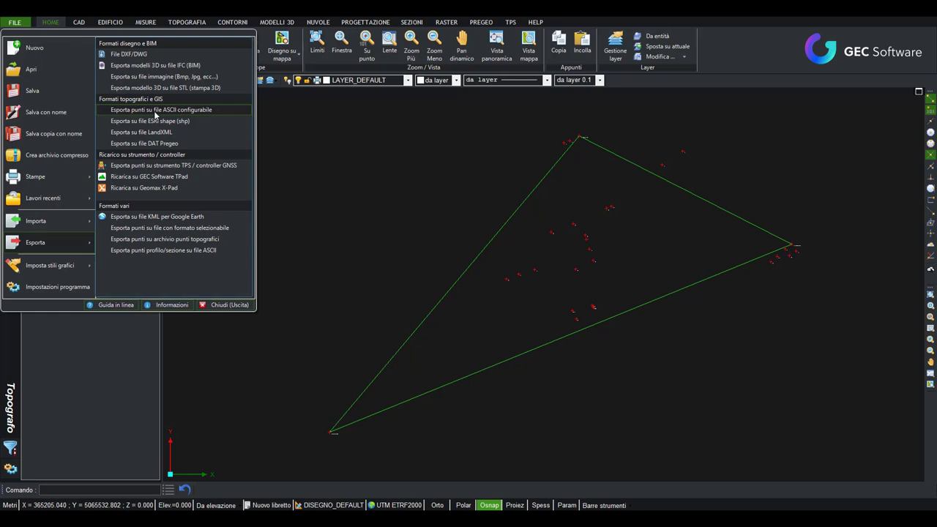
# Step: Start the configurable ASCII point export, window-select the survey points, and confirm them
pyautogui.click(155, 112)
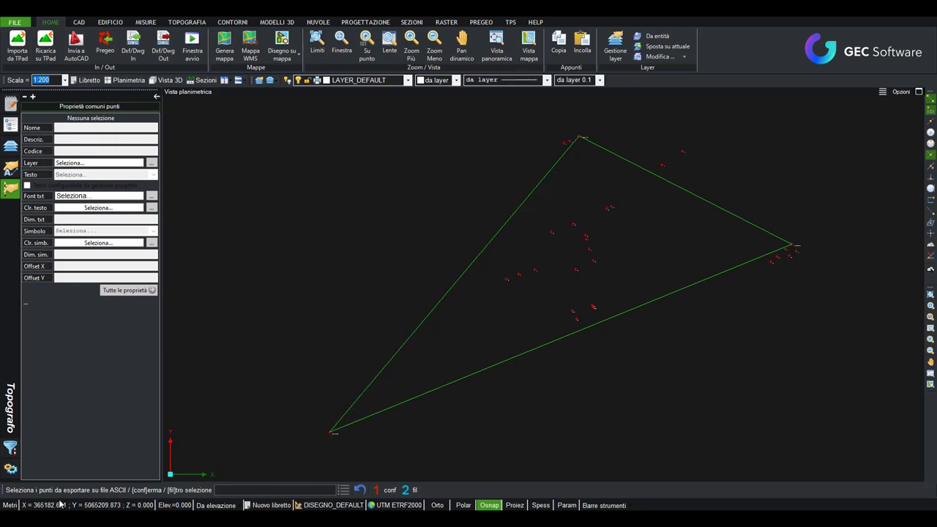
pyautogui.click(304, 104)
pyautogui.click(886, 481)
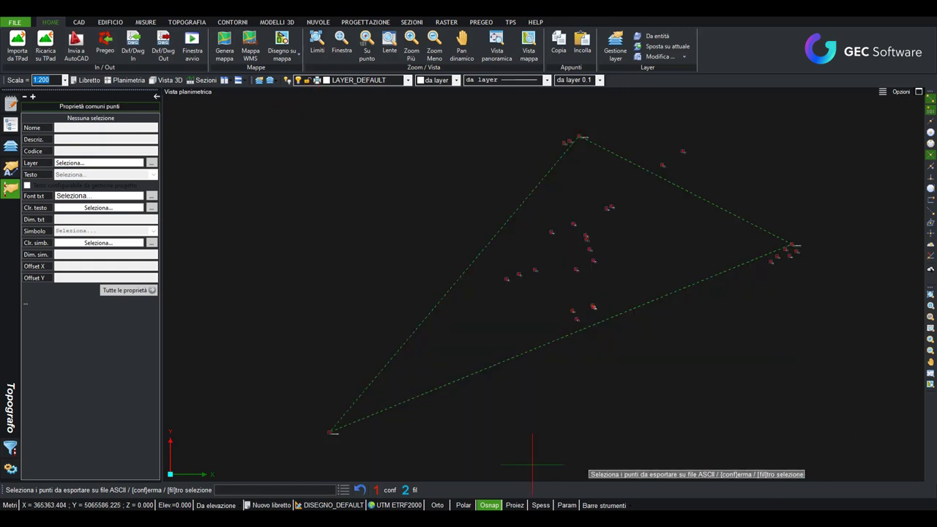
pyautogui.click(390, 490)
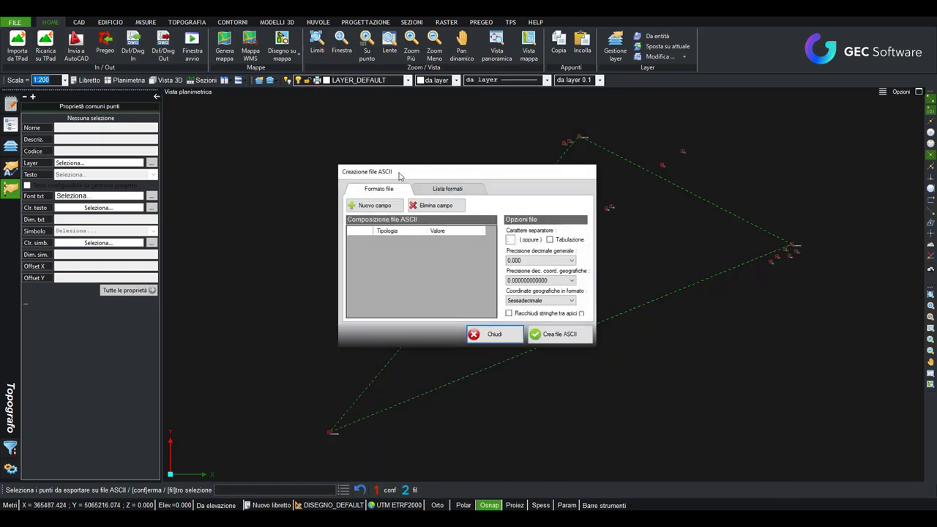
# Step: Add extra fields to the ASCII file layout
pyautogui.moveTo(399, 176); pyautogui.dragTo(440, 211)
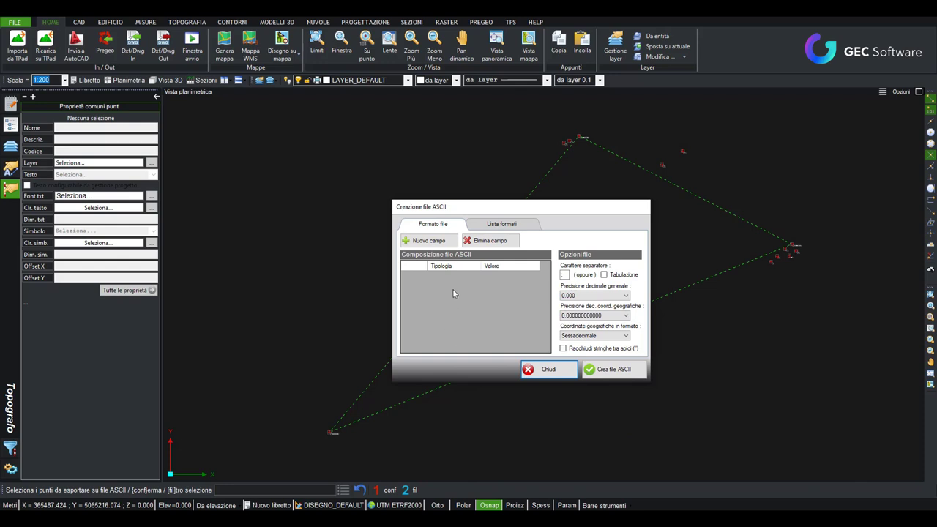
pyautogui.click(428, 240)
pyautogui.click(429, 240)
pyautogui.click(429, 241)
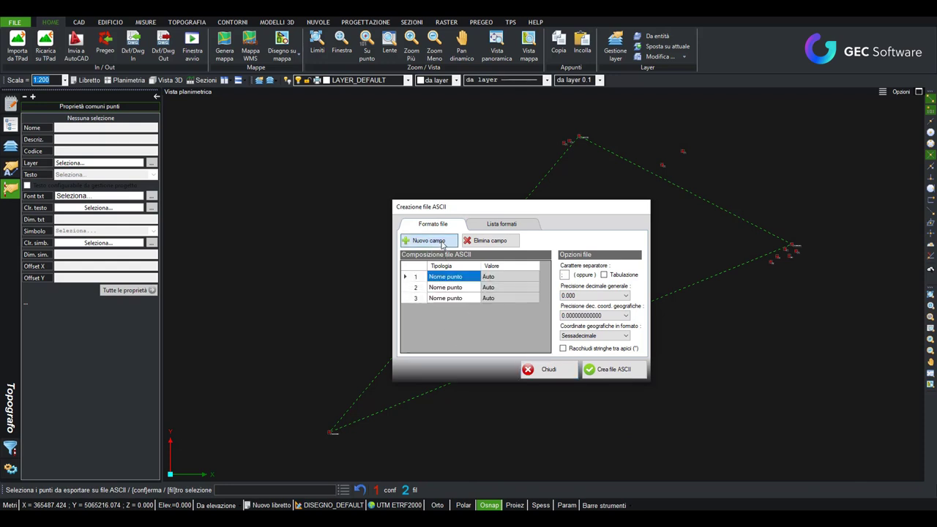
pyautogui.click(429, 240)
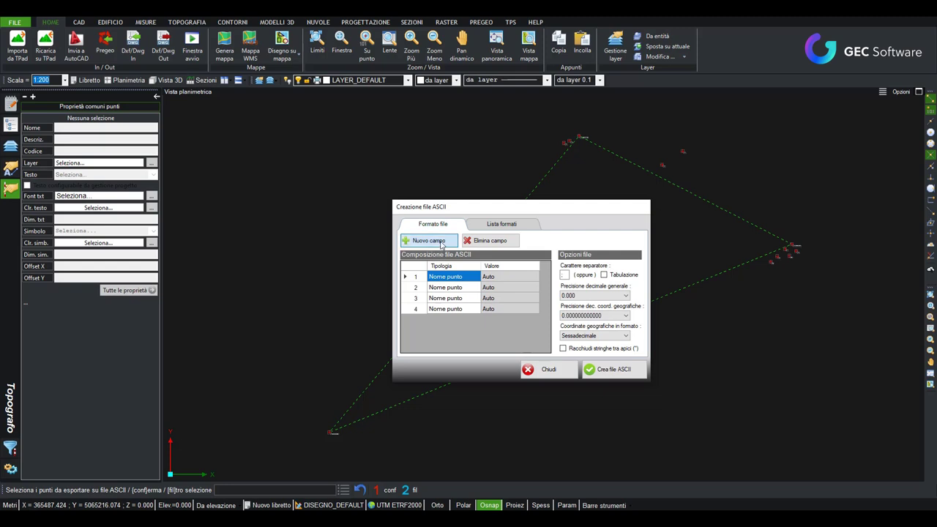
pyautogui.click(442, 244)
# Step: Set fields 2, 3 and 4 to Coordinata X, Coordinata Y and Coordinata Z
pyautogui.click(459, 287)
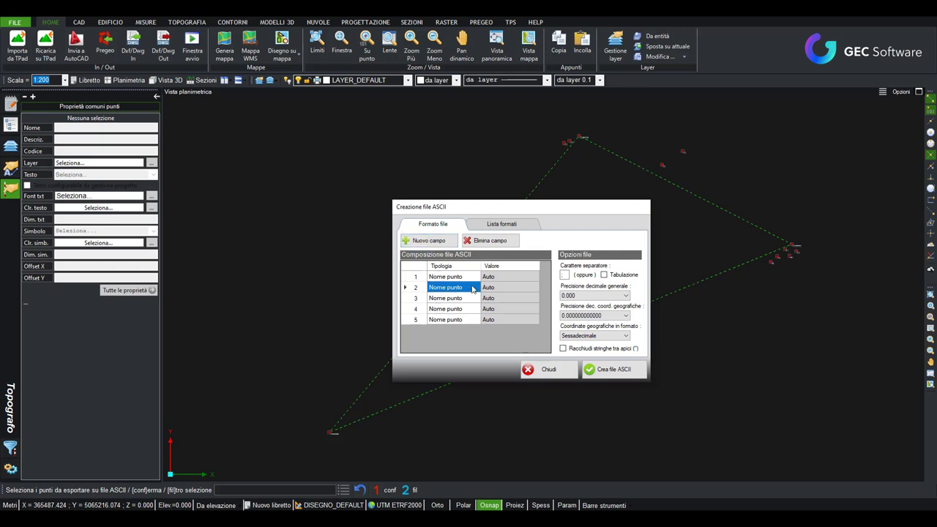
pyautogui.click(460, 287)
pyautogui.click(461, 334)
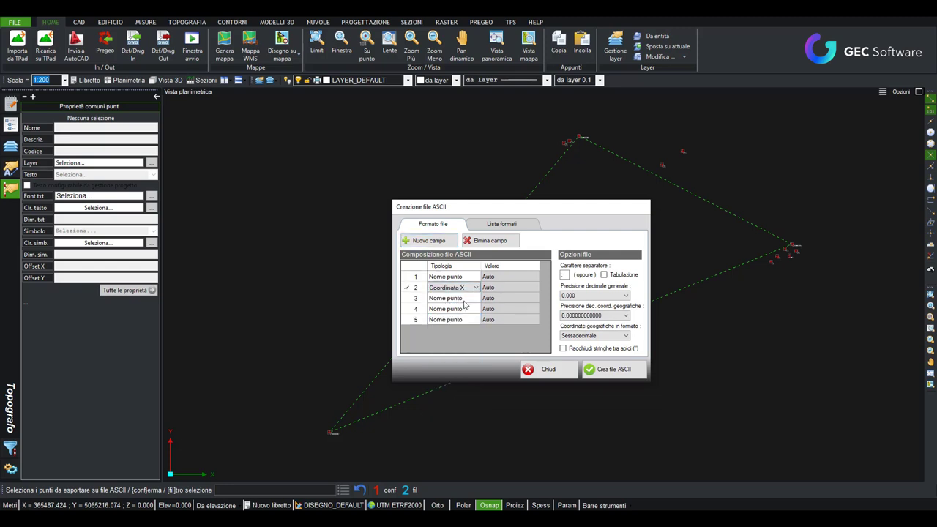
pyautogui.click(460, 298)
pyautogui.click(459, 299)
pyautogui.click(463, 352)
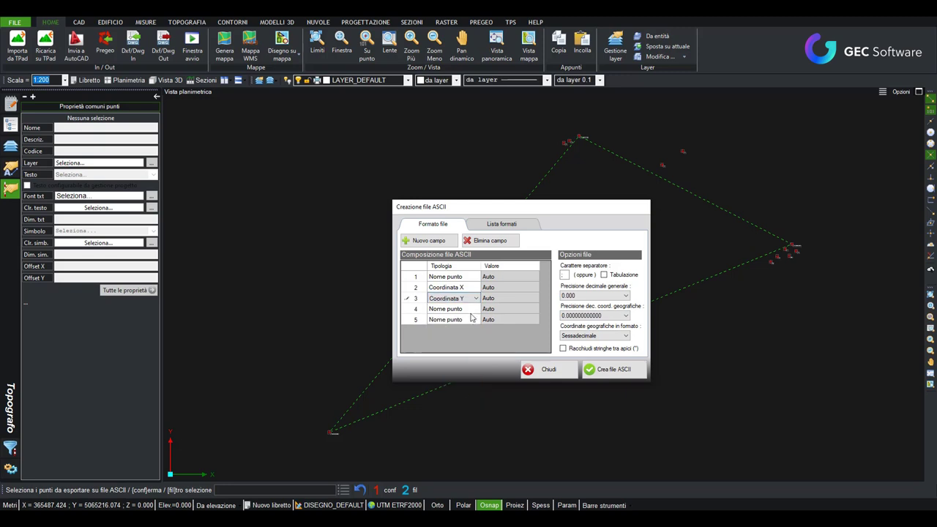
pyautogui.click(473, 309)
pyautogui.click(474, 309)
pyautogui.click(450, 361)
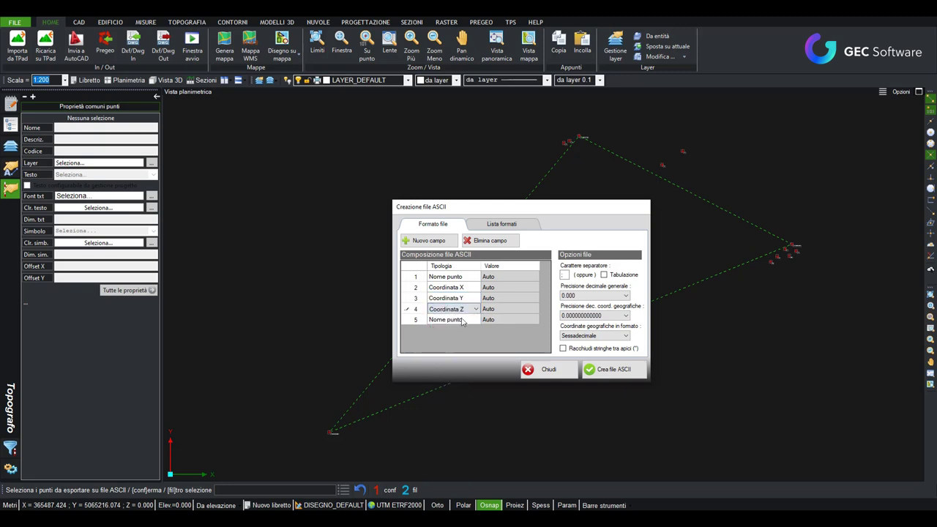
# Step: Set field 5 to Codice and field 6 to Descrizione, then edit the separator box
pyautogui.click(461, 320)
pyautogui.click(469, 322)
pyautogui.click(470, 325)
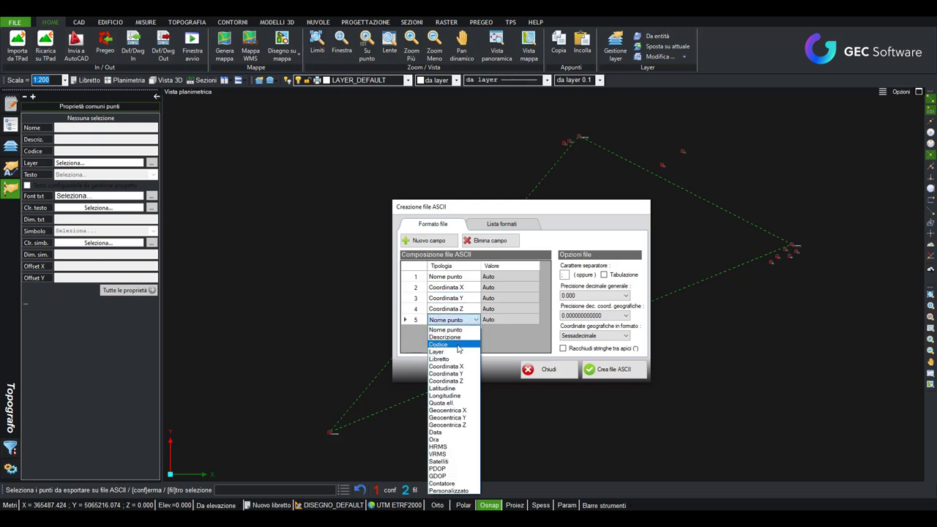
pyautogui.click(459, 348)
pyautogui.click(470, 331)
pyautogui.click(475, 331)
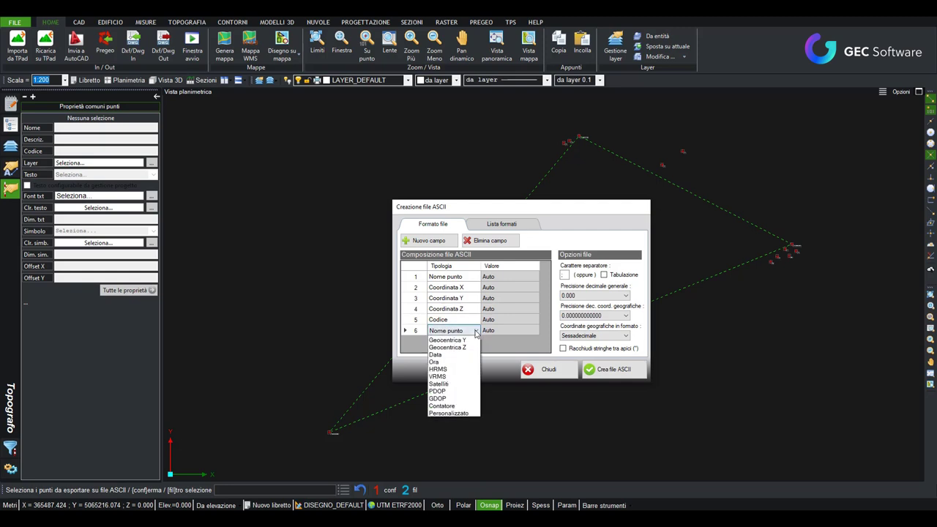
pyautogui.click(447, 348)
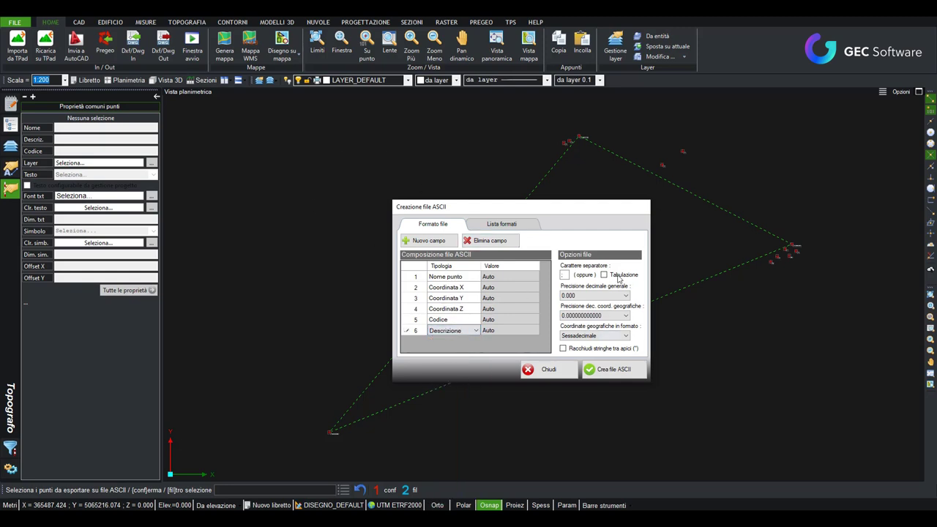
pyautogui.click(565, 275)
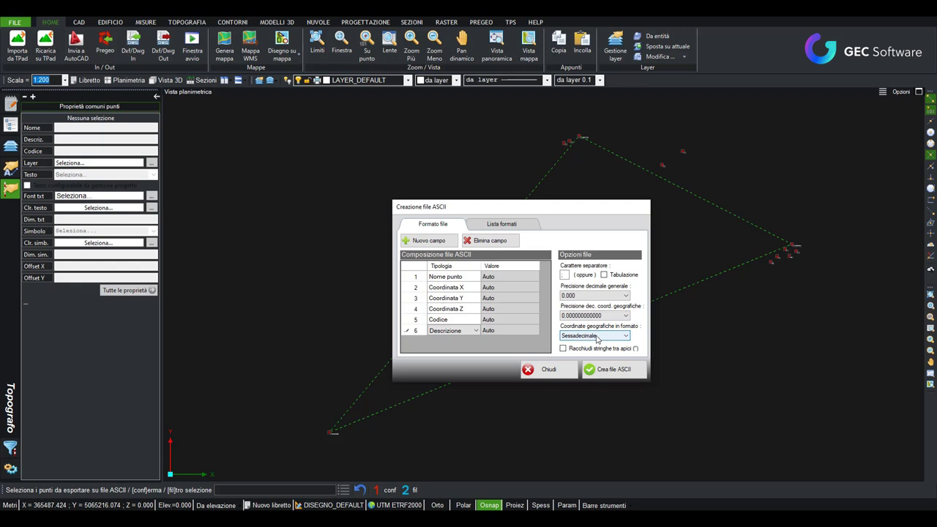
# Step: Keep Sessadecimale geographic coordinates and load the saved format Coord_XYZ.tas
pyautogui.click(601, 339)
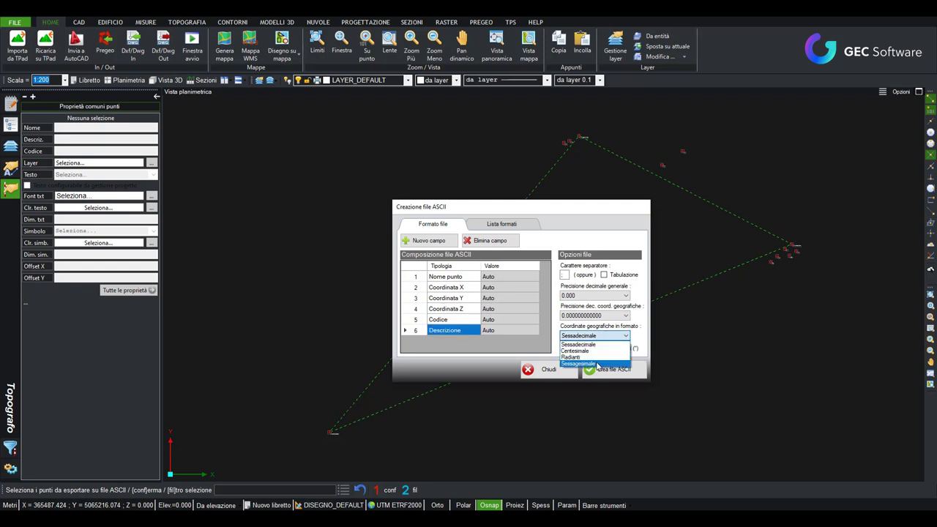
pyautogui.click(598, 344)
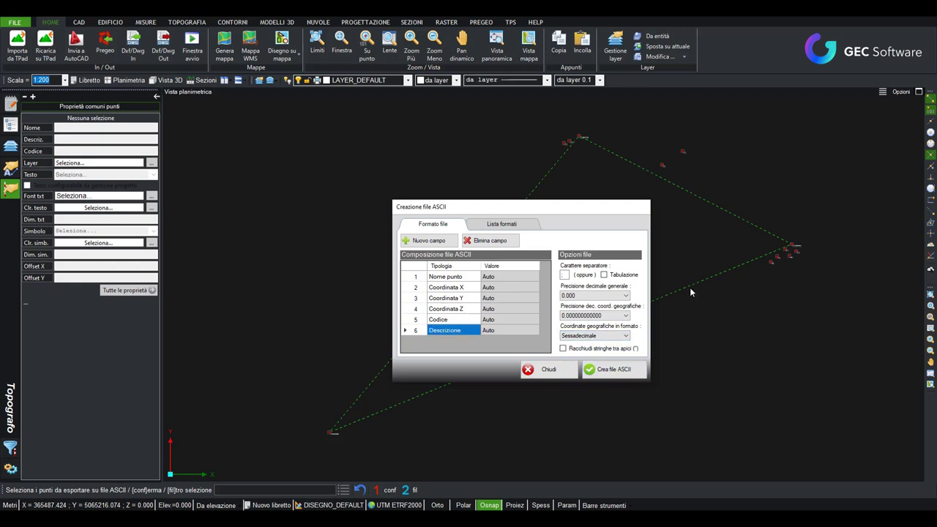
pyautogui.click(504, 224)
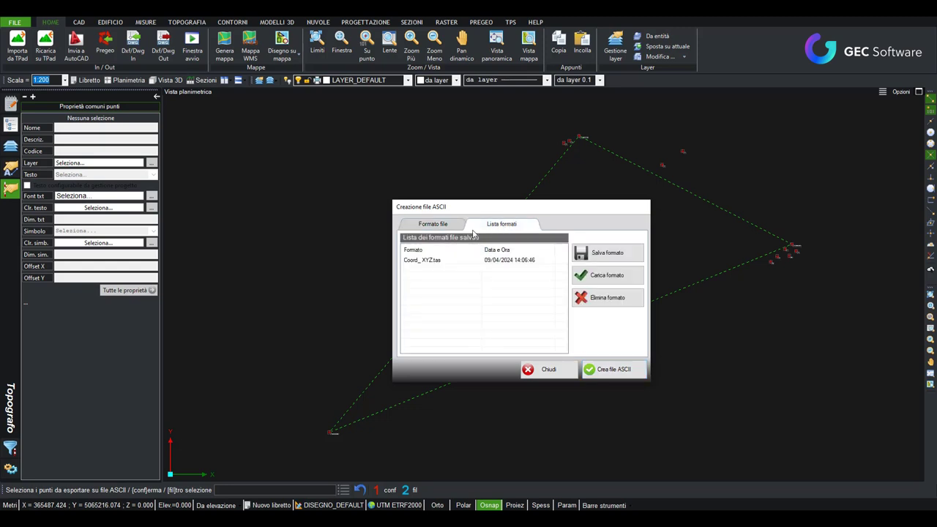
pyautogui.click(426, 266)
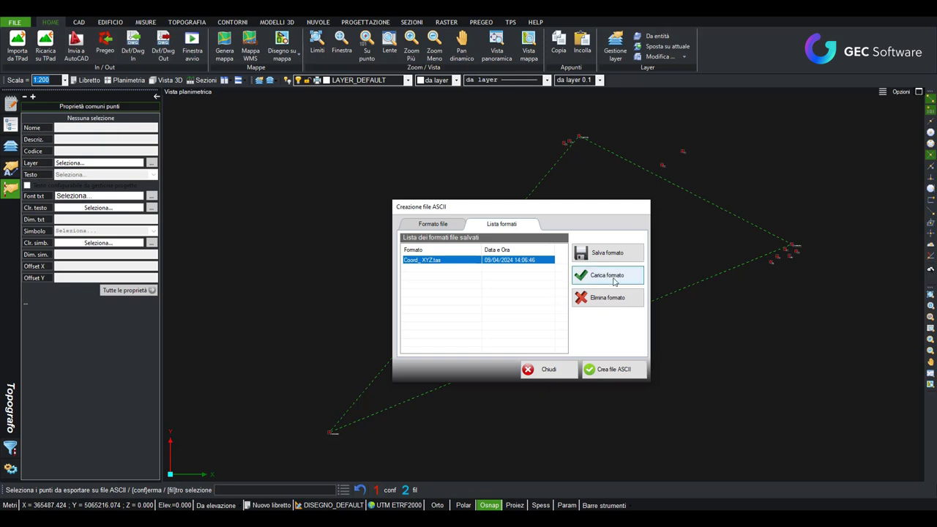
pyautogui.click(439, 226)
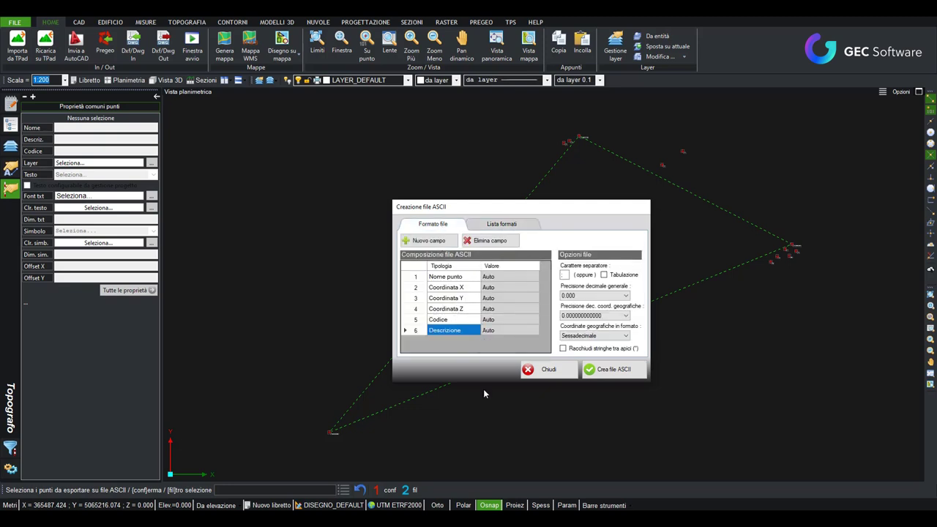
# Step: Set fields 2, 3 and 4 to Latitudine, Longitudine and Quota ell
pyautogui.click(468, 287)
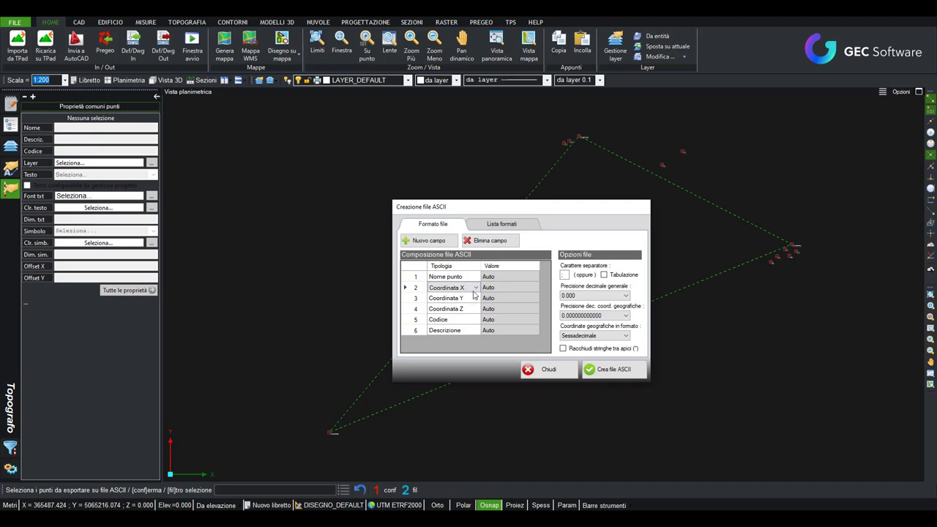
pyautogui.click(474, 292)
pyautogui.click(454, 355)
pyautogui.click(454, 299)
pyautogui.click(458, 298)
pyautogui.click(476, 298)
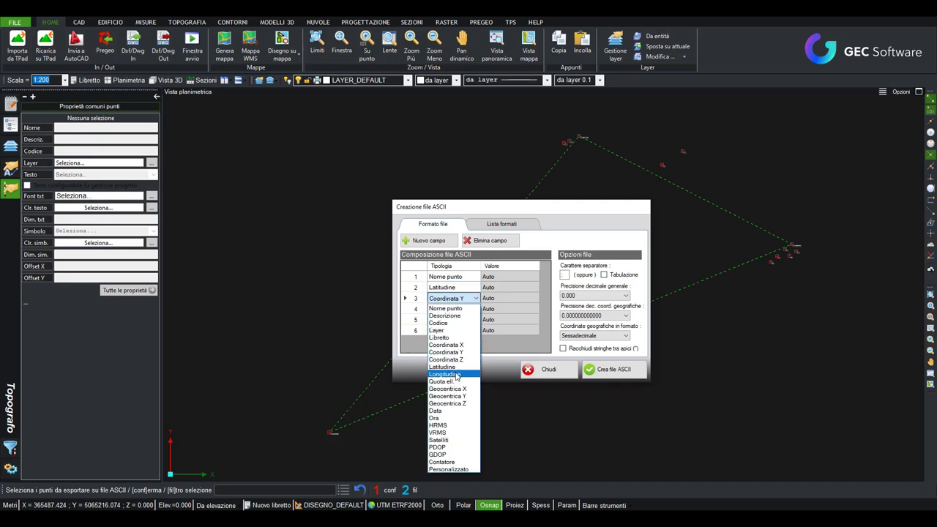
pyautogui.click(454, 375)
pyautogui.click(462, 311)
pyautogui.click(476, 309)
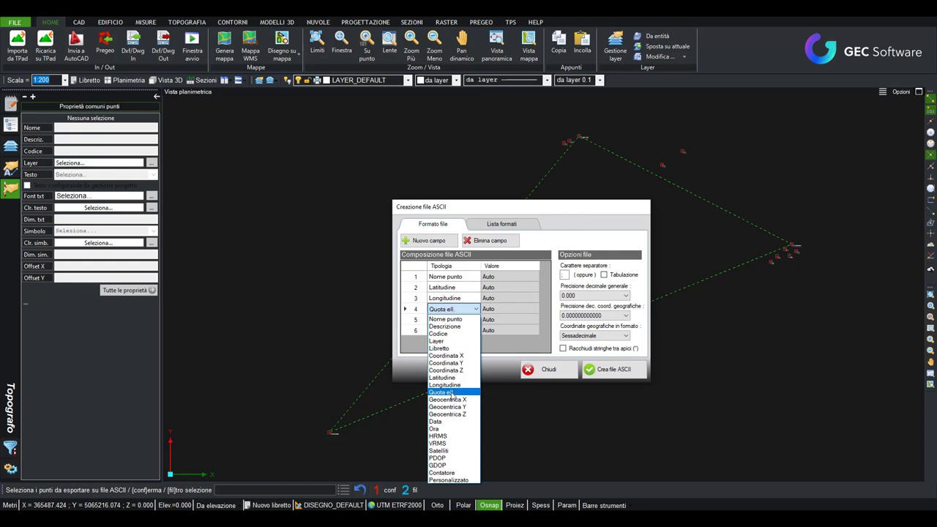
pyautogui.click(453, 393)
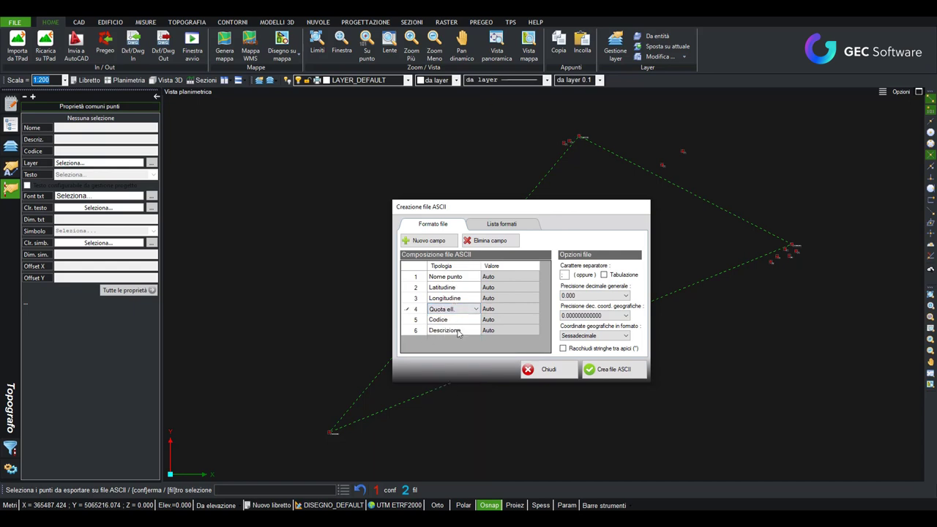
# Step: Save the current layout as format 'coord_ Geografiche' and load it
pyautogui.click(512, 229)
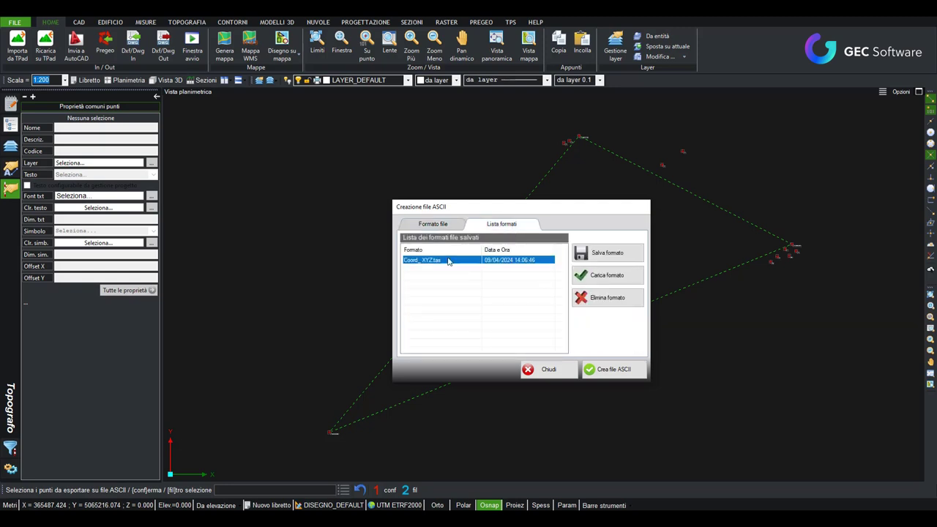
pyautogui.click(619, 256)
pyautogui.write('coord. Geografiche')
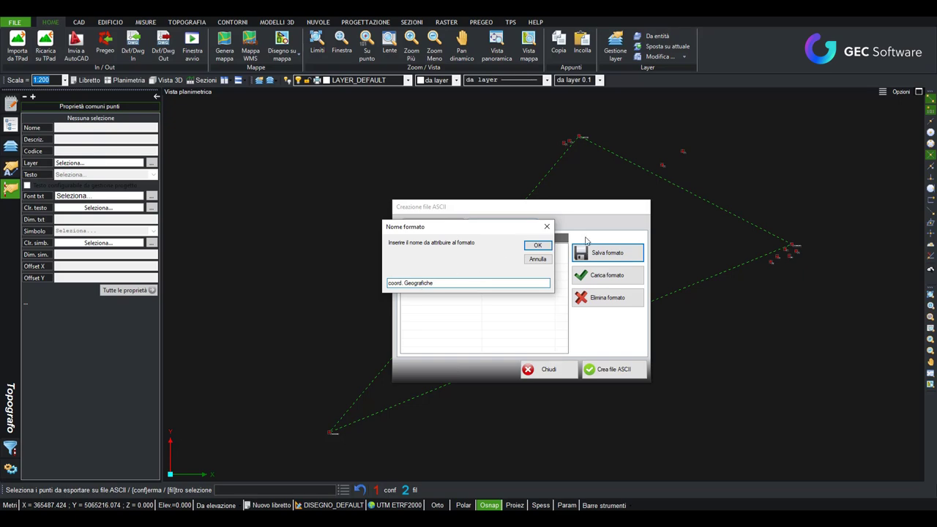
pyautogui.click(537, 246)
pyautogui.doubleClick(420, 261)
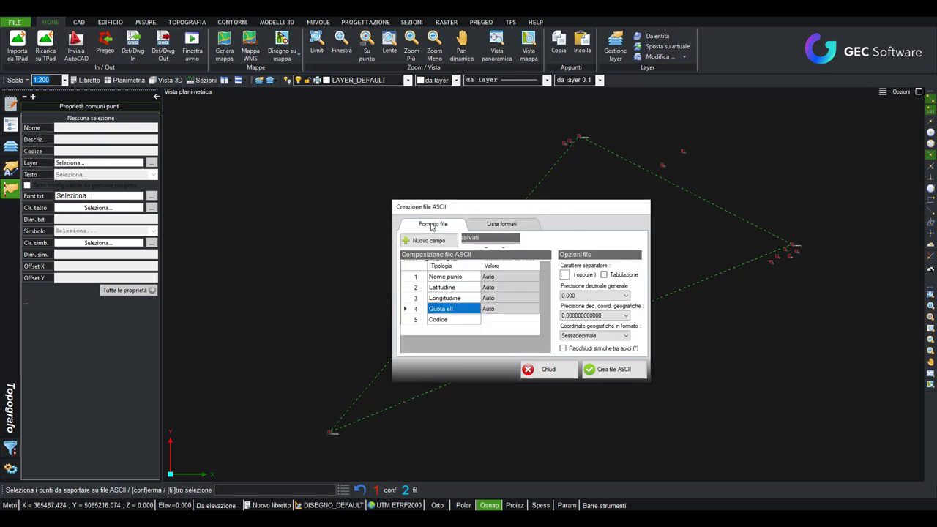
# Step: Start creating the ASCII file, cancel the save, and close the export dialog
pyautogui.click(613, 370)
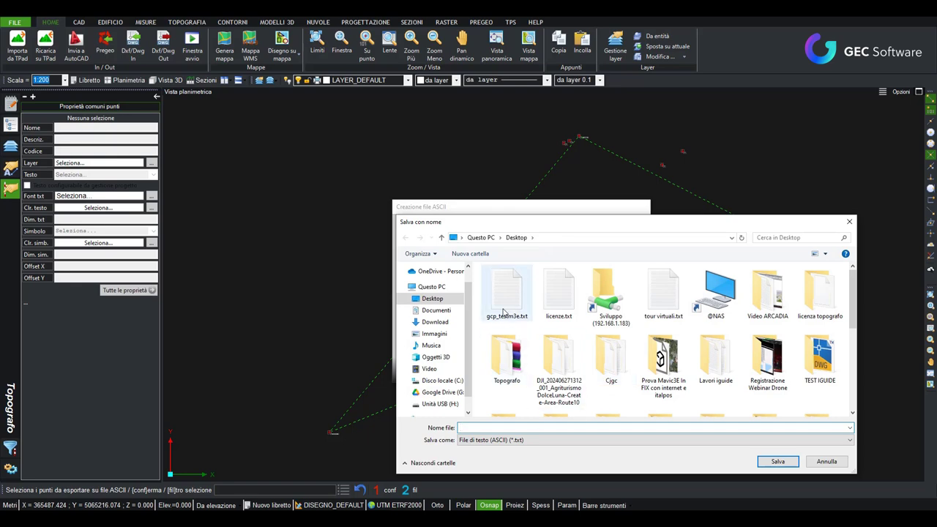
pyautogui.press('BackSpace')
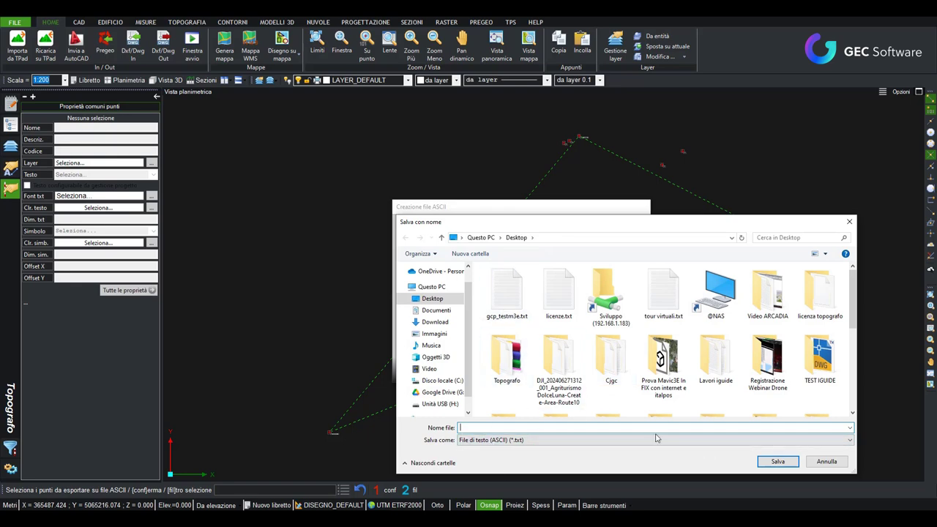
pyautogui.click(827, 462)
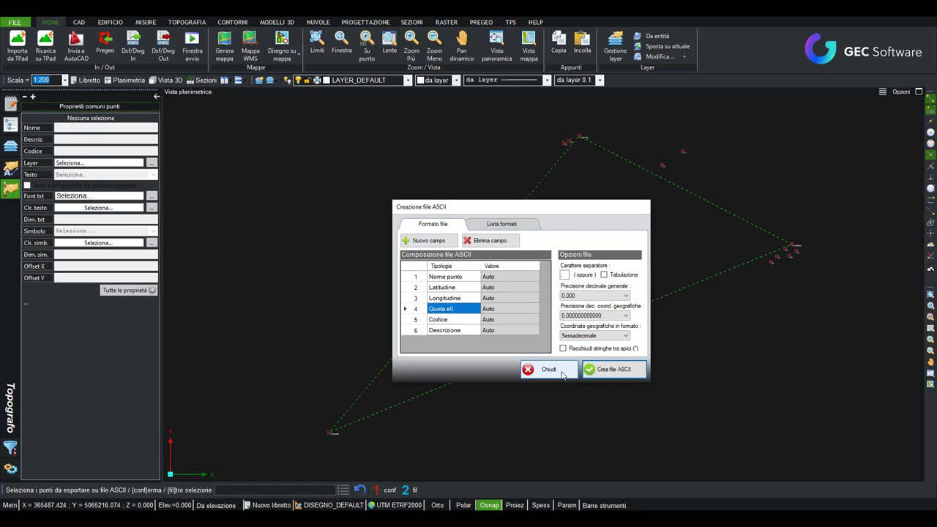
pyautogui.click(562, 371)
pyautogui.click(15, 22)
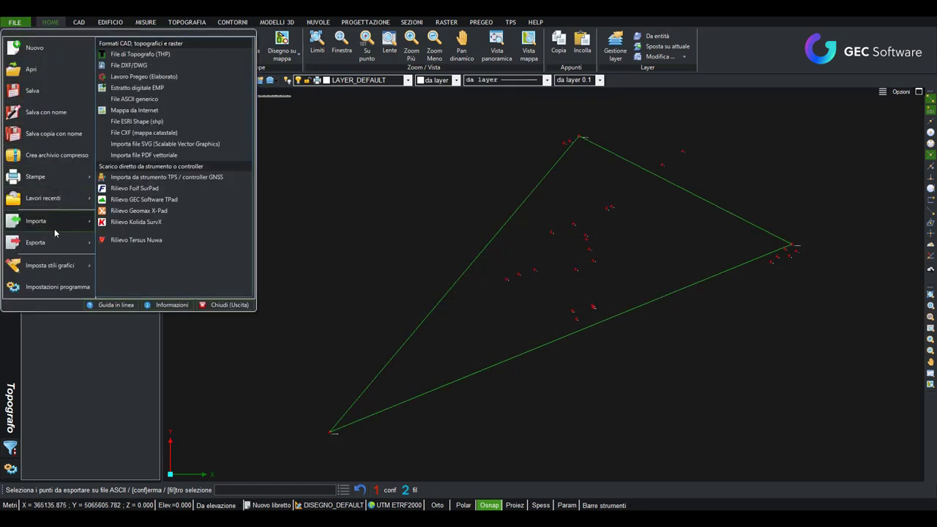
pyautogui.moveTo(35, 242)
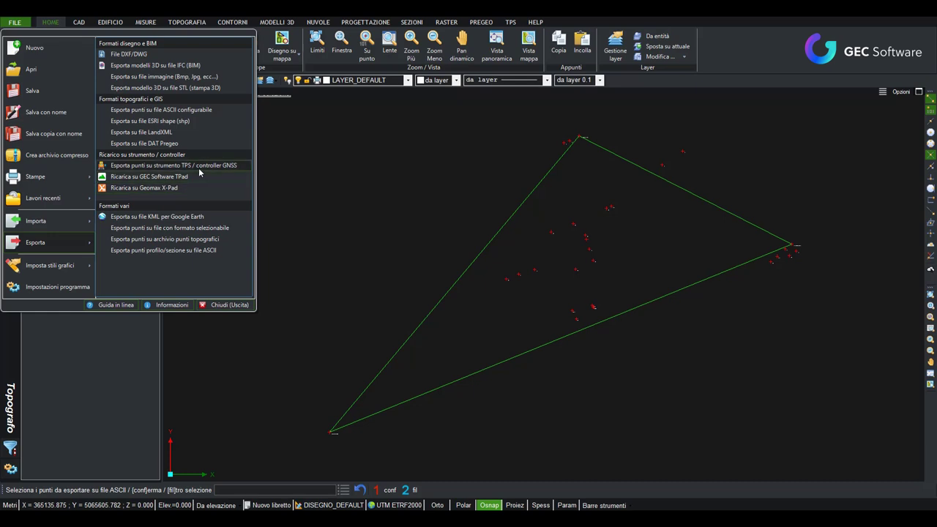
# Step: Start the TPS/GNSS instrument export, window-select every survey point, and confirm the selection
pyautogui.click(198, 168)
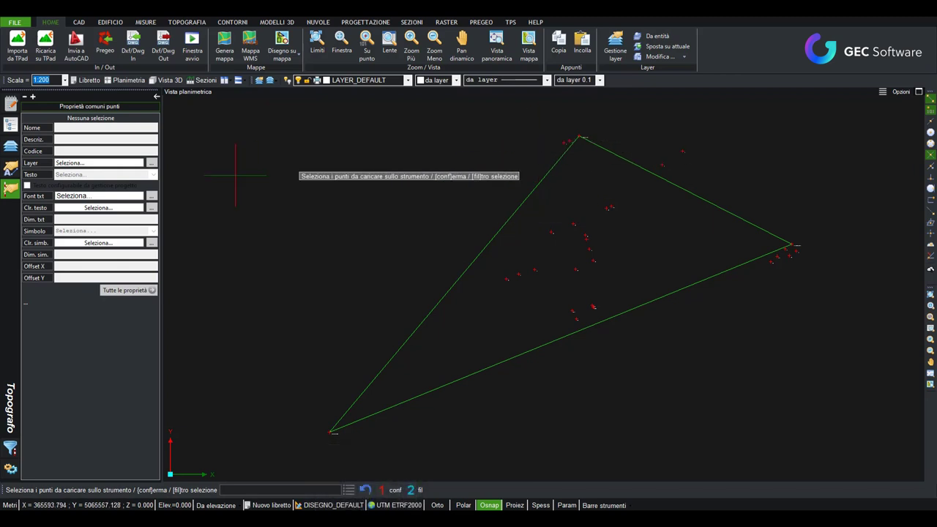
pyautogui.click(233, 115)
pyautogui.click(839, 441)
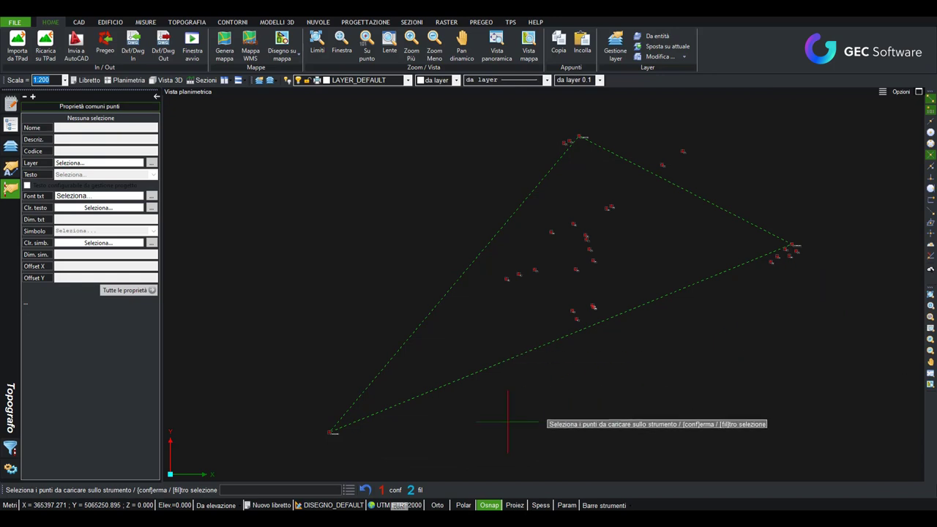
pyautogui.click(385, 490)
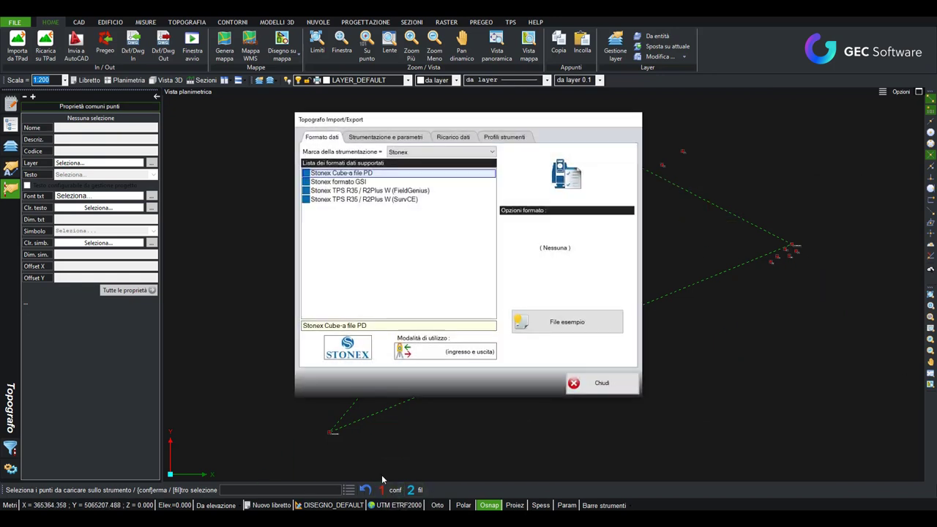
# Step: Browse the Stonex FieldGenius, GSI and Cube-a PD format options
pyautogui.click(360, 191)
pyautogui.click(355, 183)
pyautogui.click(353, 173)
pyautogui.click(354, 182)
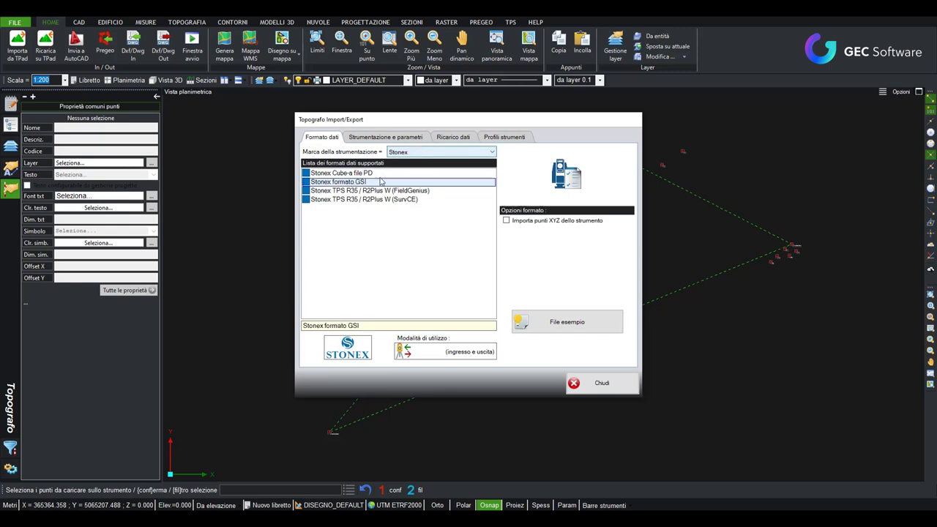
pyautogui.click(363, 176)
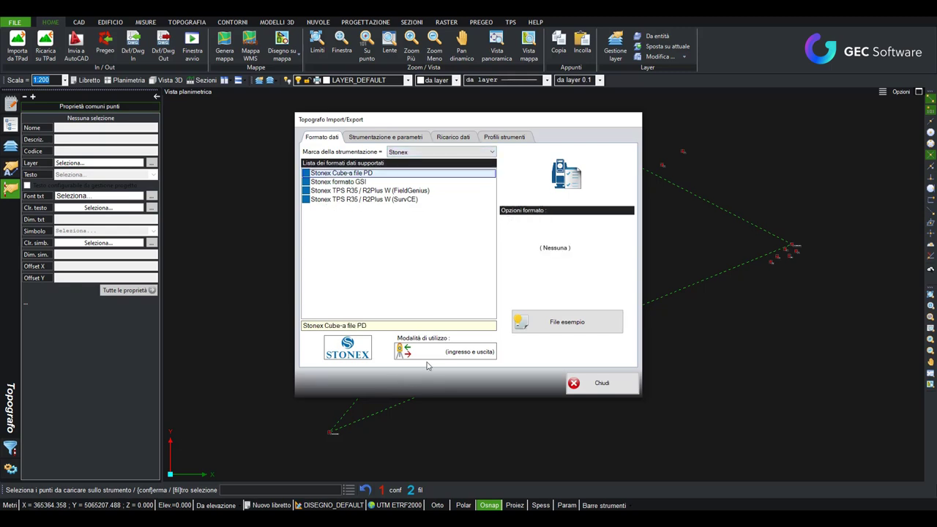
# Step: Choose the Sokkia SDR33 sdr format and show the Ricarico dati coordinate list
pyautogui.click(491, 153)
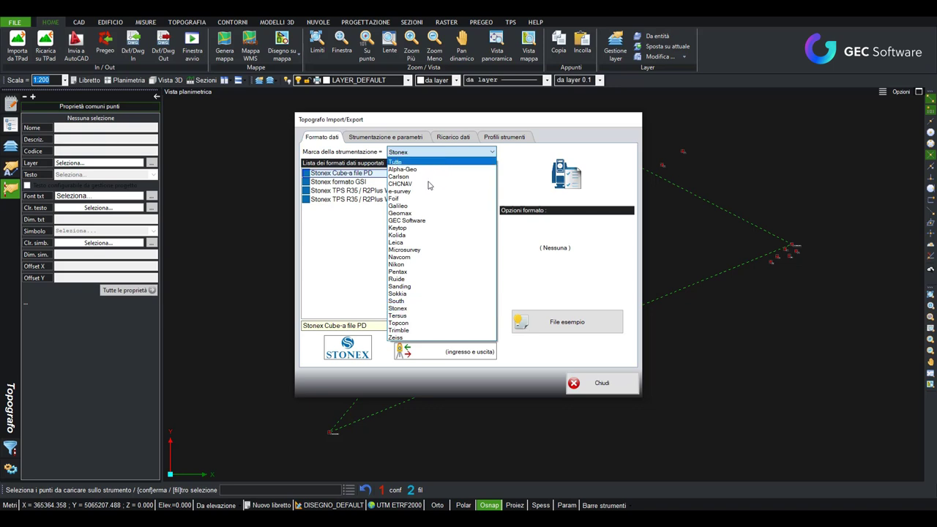
pyautogui.click(407, 294)
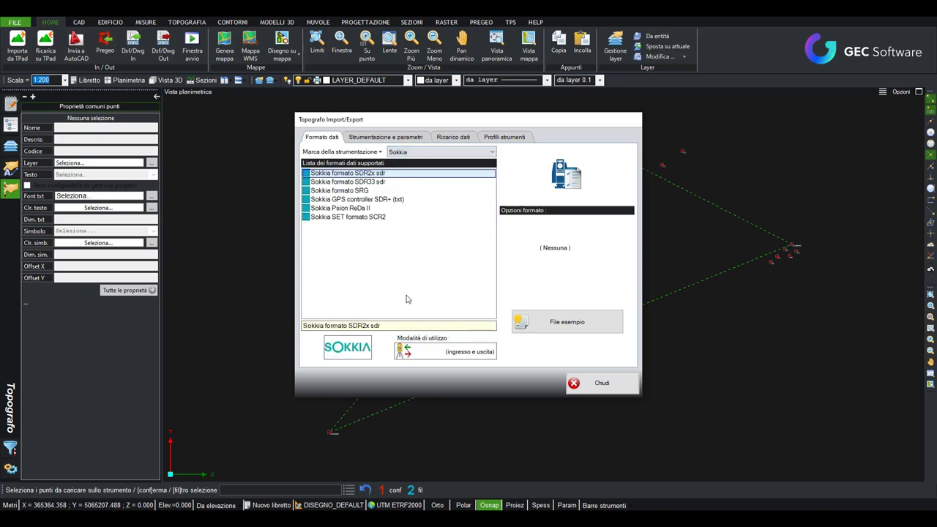
pyautogui.click(385, 183)
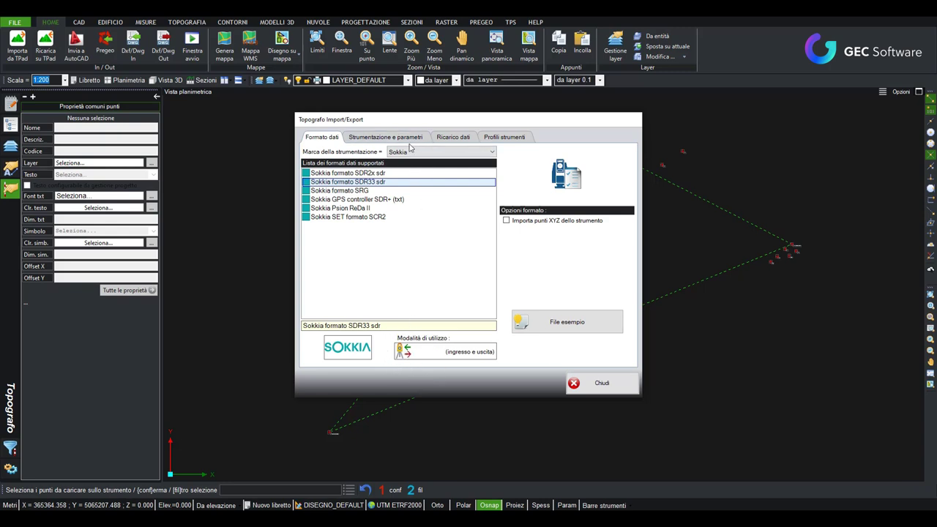
pyautogui.click(453, 137)
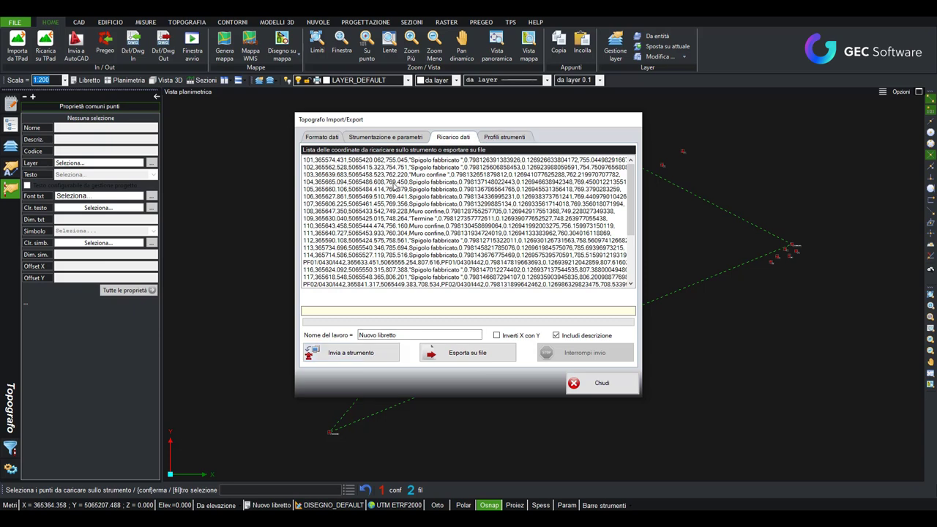
# Step: Set the instrument data format brand to Stonex (Cube-a)
pyautogui.click(322, 137)
pyautogui.click(421, 152)
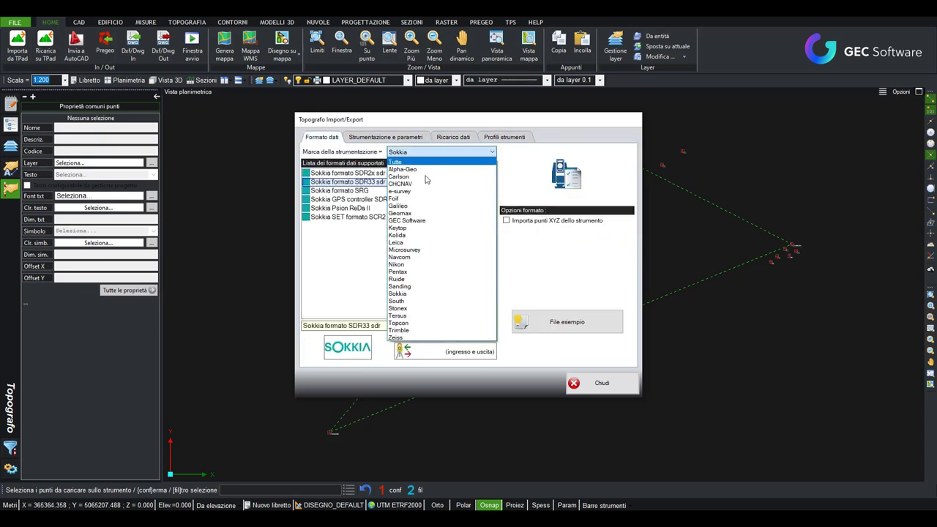
pyautogui.click(420, 309)
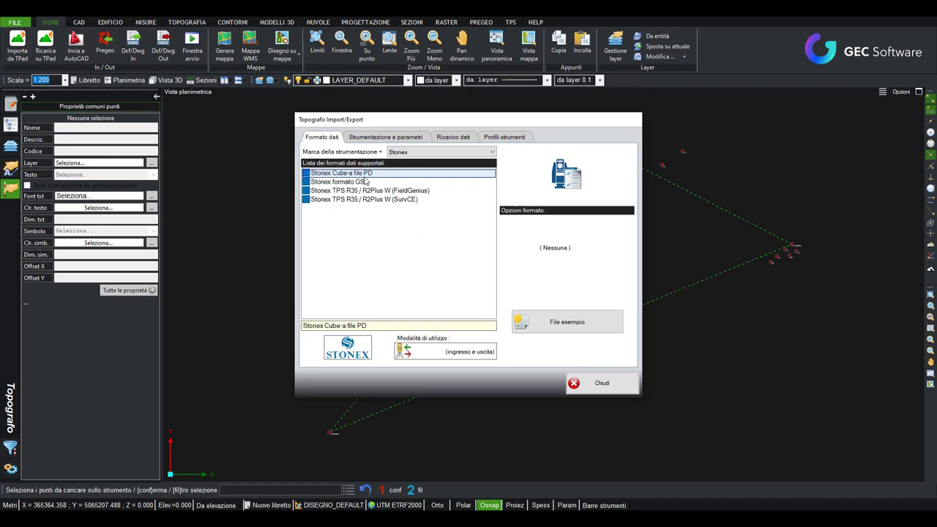
# Step: Check the Ricarico dati reload to the H:\ tablet, cancel it, and close the import/export window
pyautogui.click(448, 137)
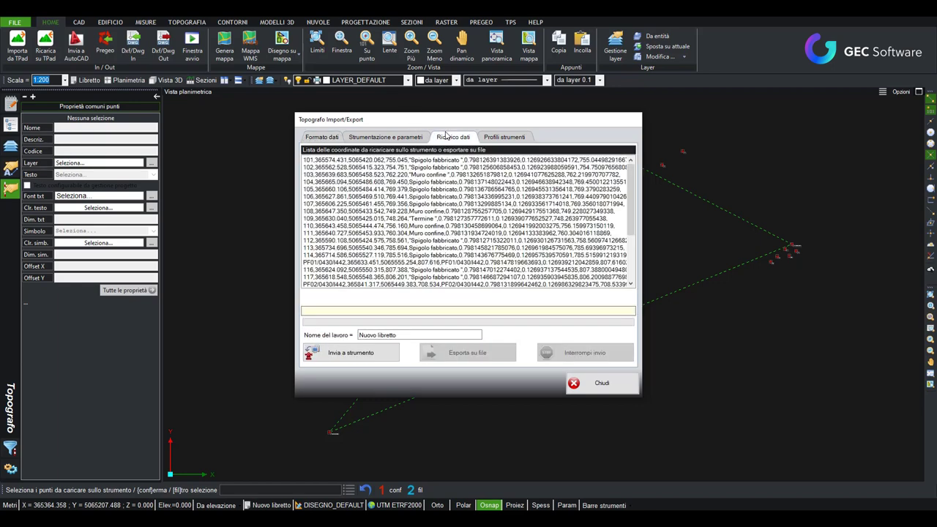
pyautogui.click(364, 356)
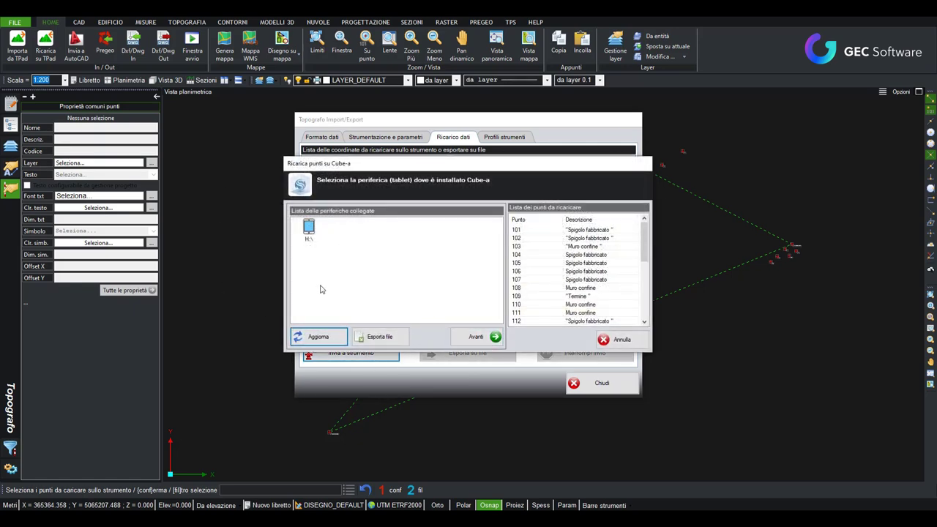
pyautogui.click(306, 233)
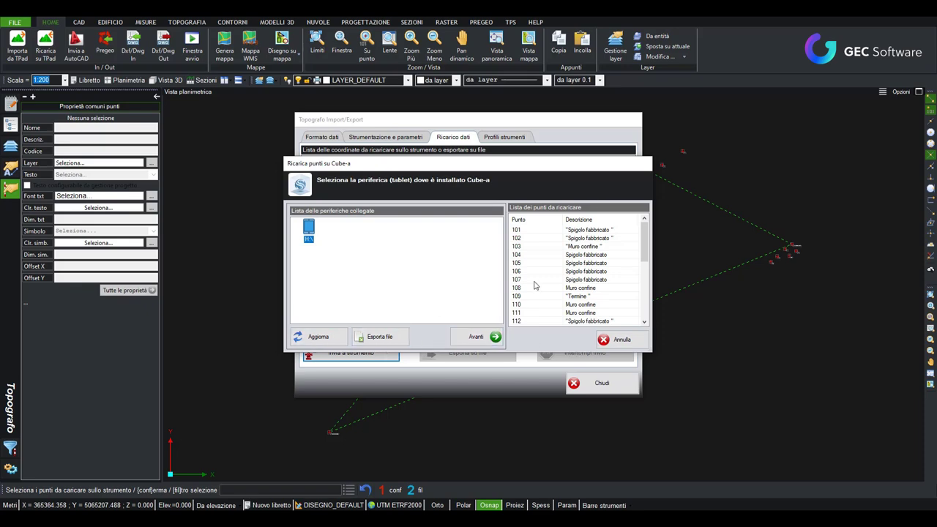
pyautogui.click(621, 339)
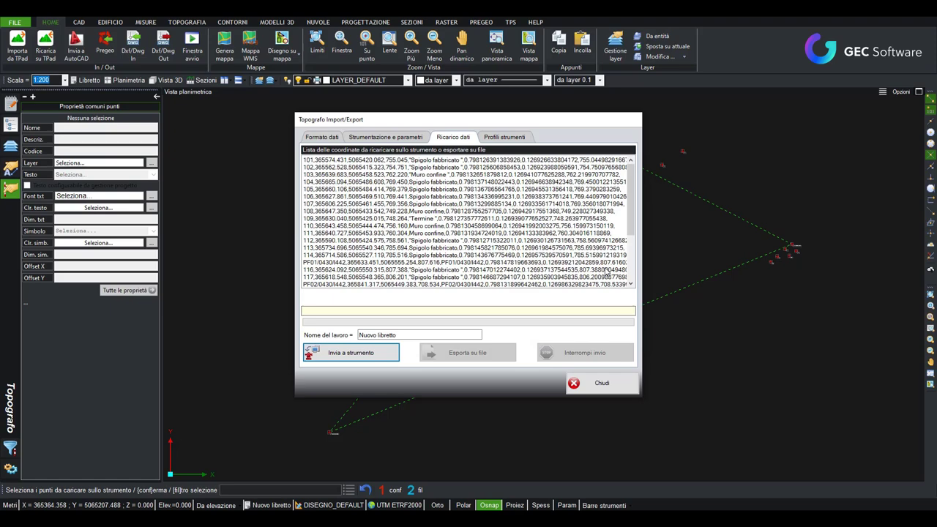
pyautogui.click(610, 384)
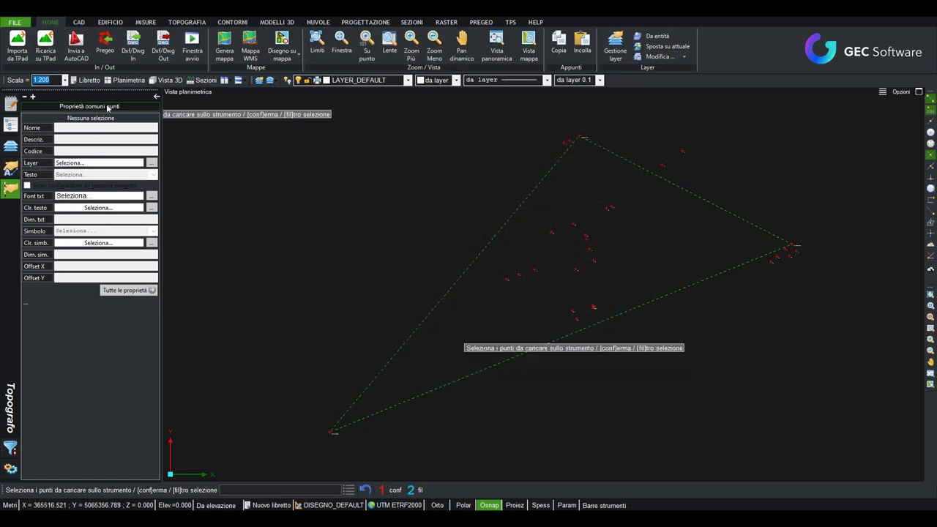
pyautogui.click(15, 22)
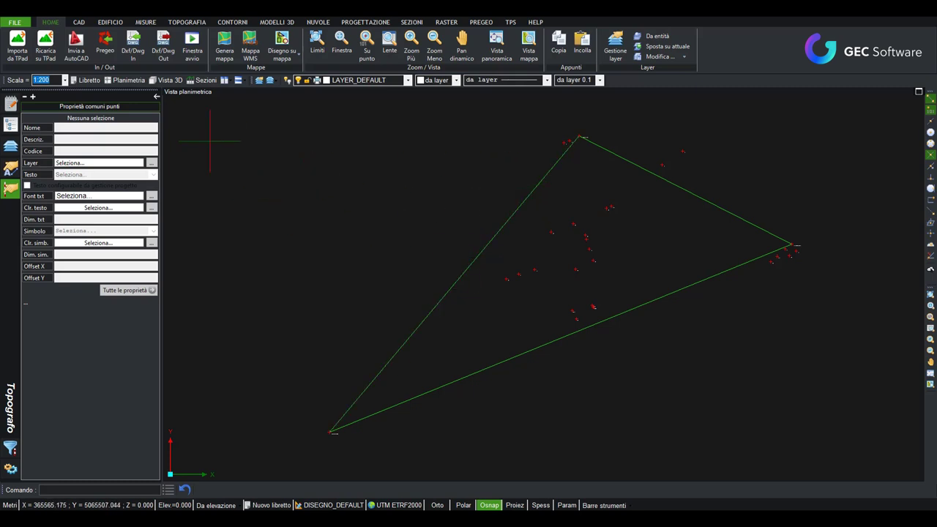
# Step: Show Nuovo libretto's Punti Lat. Lon. table with geocentric and processed East/North/elevation coordinates
pyautogui.click(89, 79)
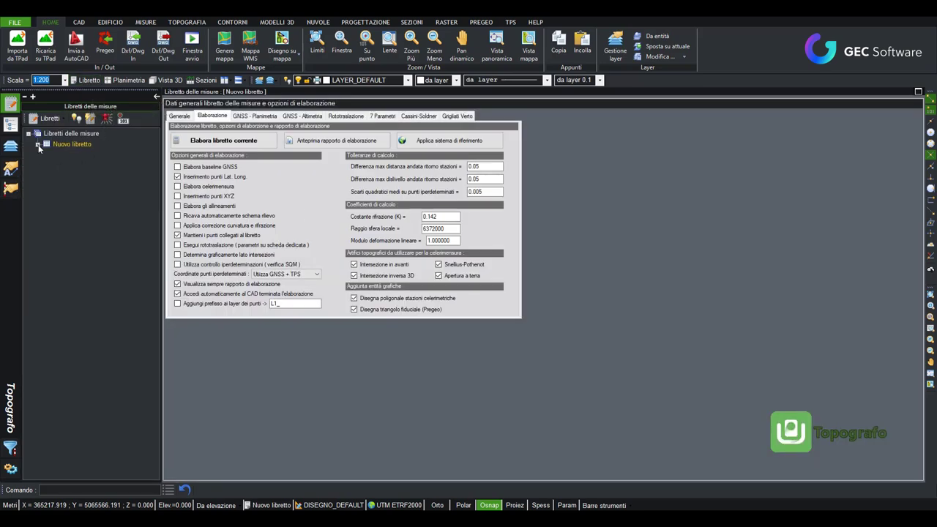
pyautogui.click(38, 145)
pyautogui.click(79, 187)
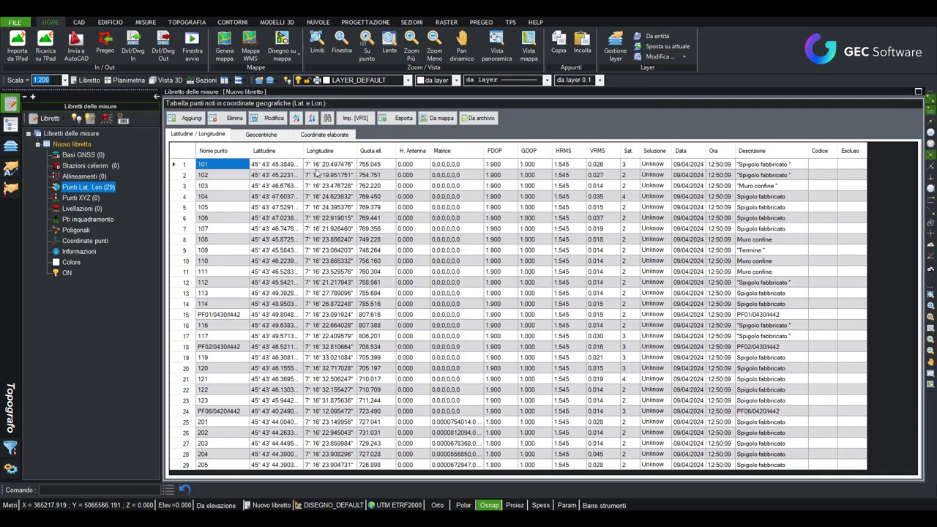
pyautogui.click(262, 134)
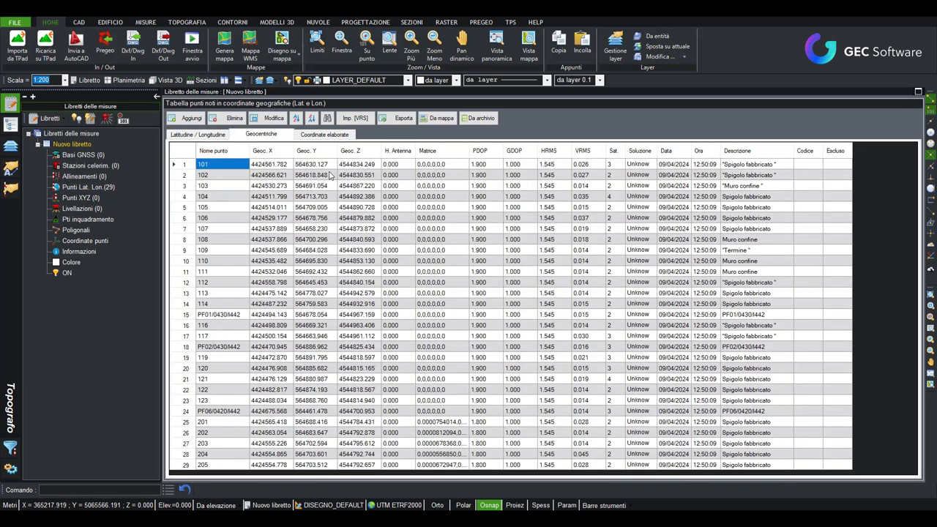
pyautogui.click(325, 134)
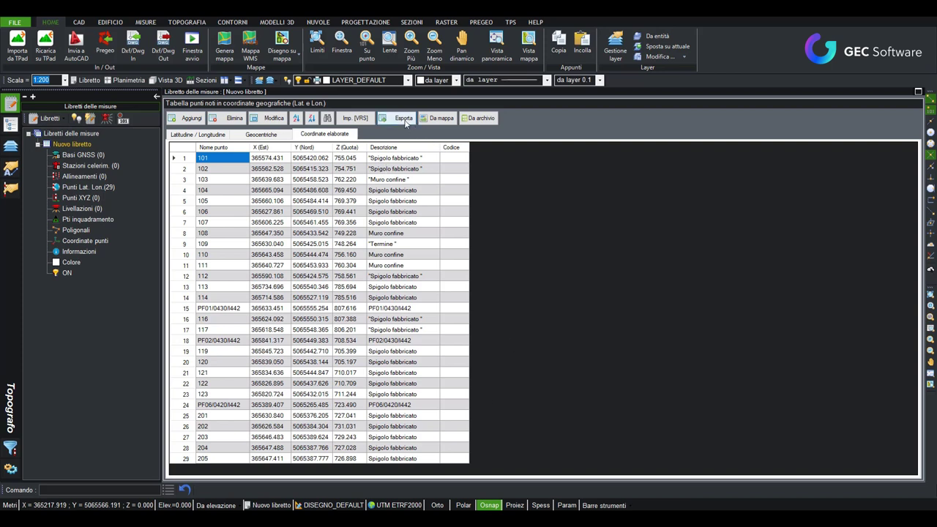
pyautogui.click(405, 121)
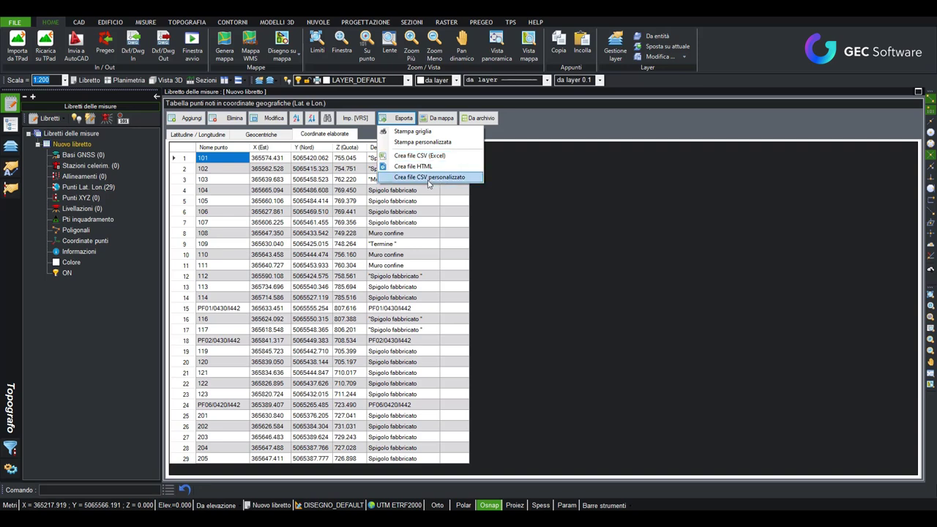
# Step: Preview the custom CSV export, cancel it, and switch the table back to Latitudine / Longitudine
pyautogui.click(429, 178)
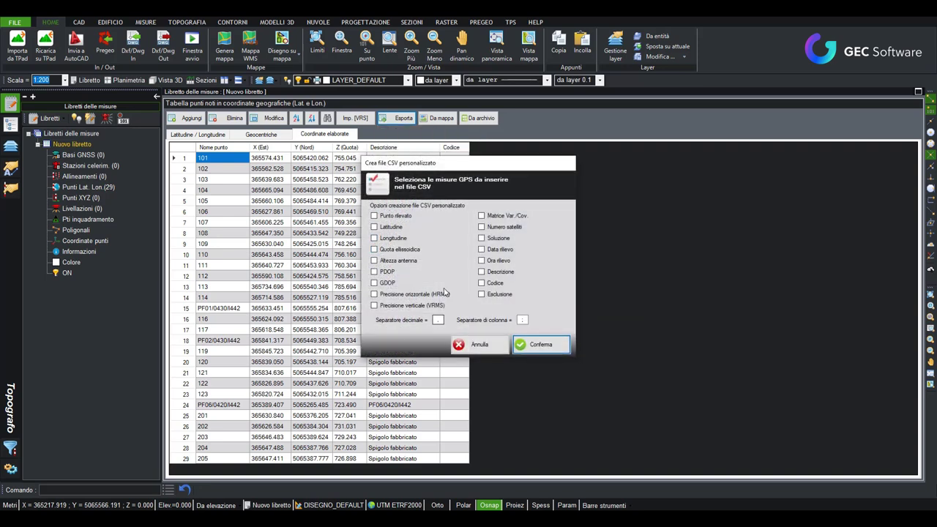
pyautogui.click(496, 352)
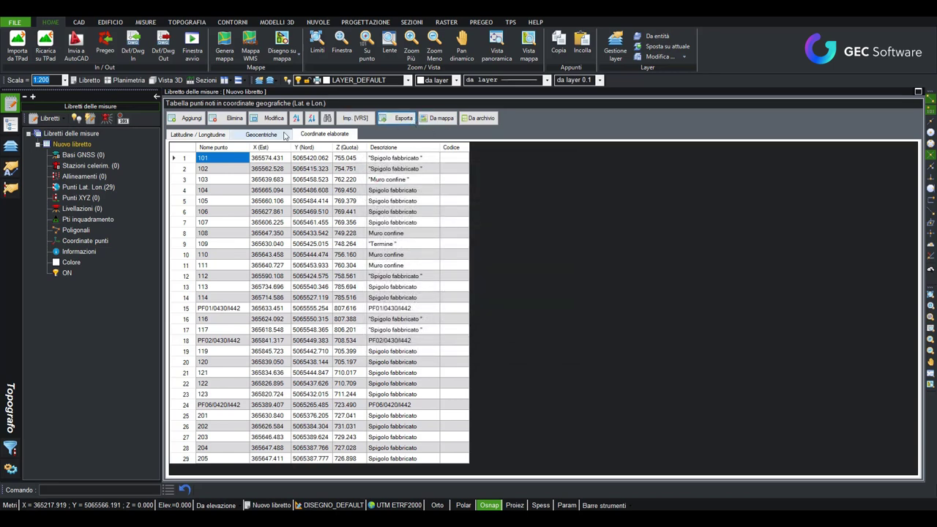
pyautogui.click(249, 135)
pyautogui.click(205, 135)
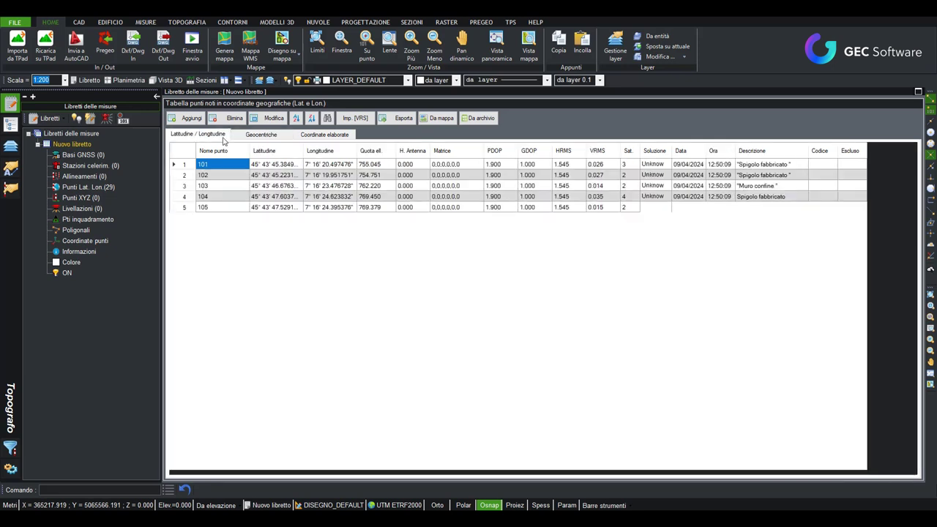